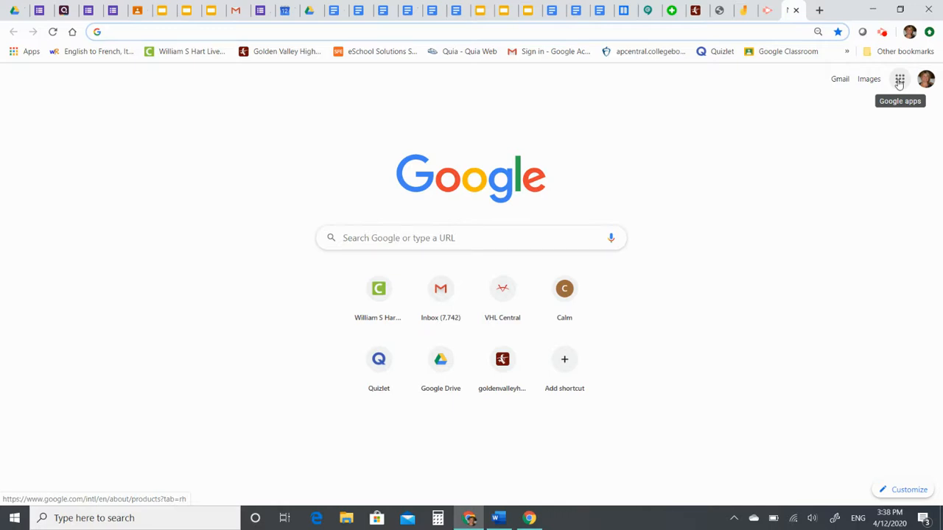
# Open Jamboard from the Google apps grid in Chrome
pyautogui.click(901, 83)
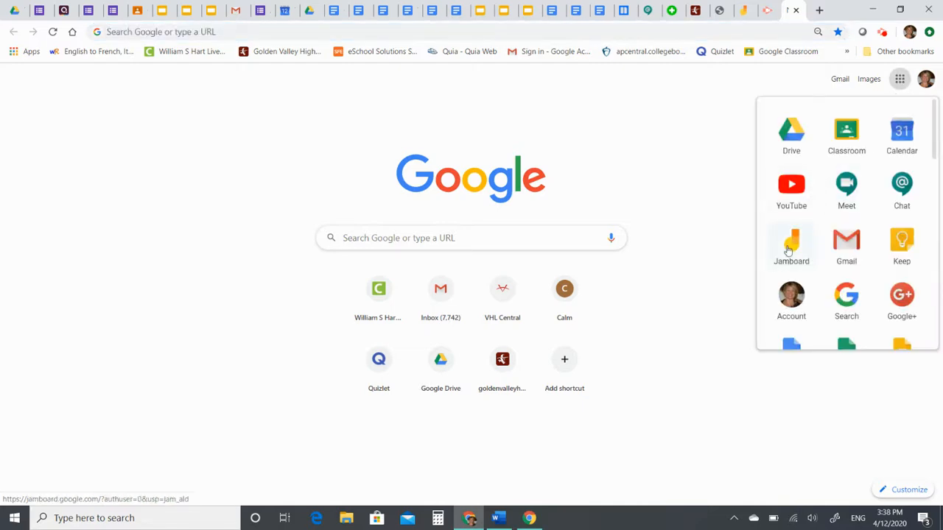
pyautogui.scroll(-10, 820, 237)
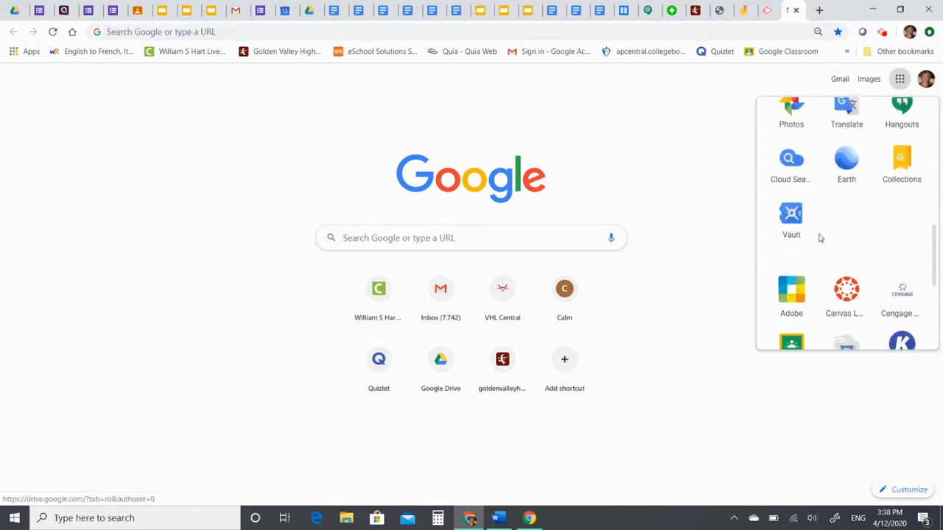
pyautogui.scroll(-2, 821, 235)
pyautogui.scroll(6, 833, 240)
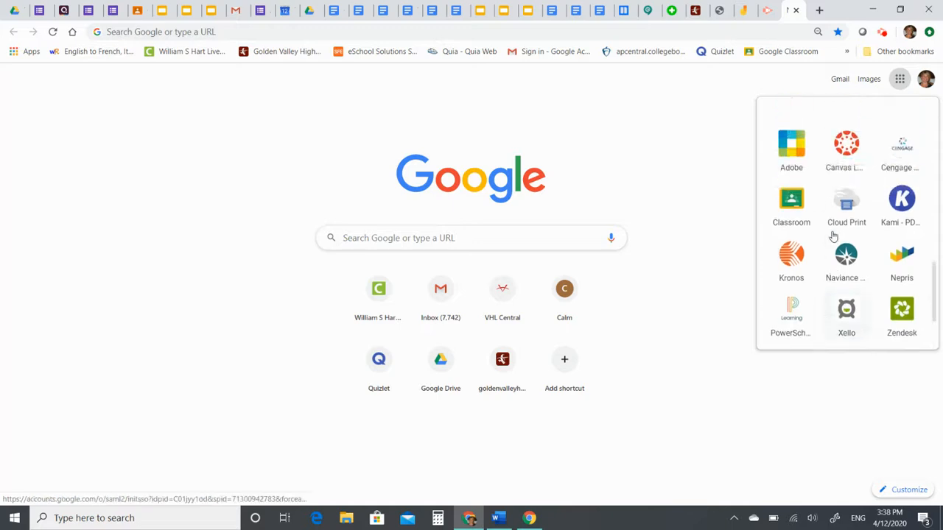
pyautogui.scroll(3, 833, 230)
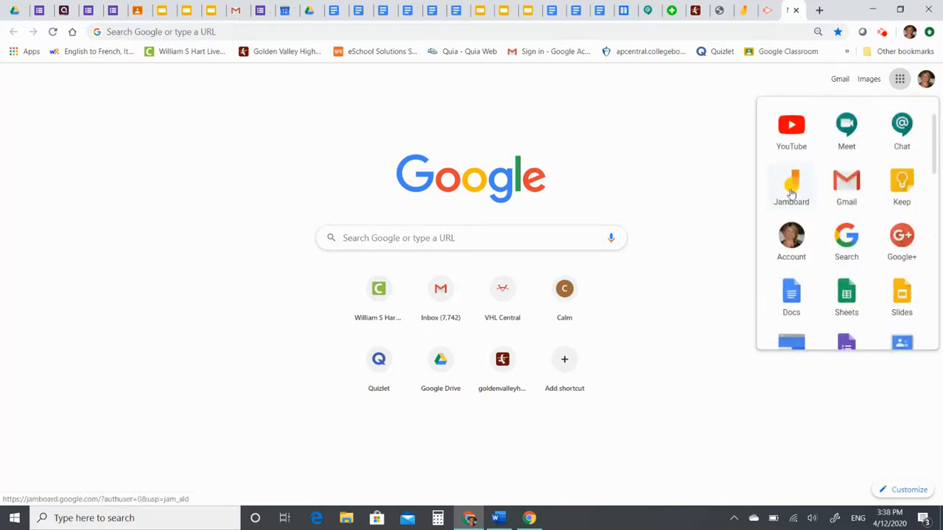
pyautogui.click(789, 186)
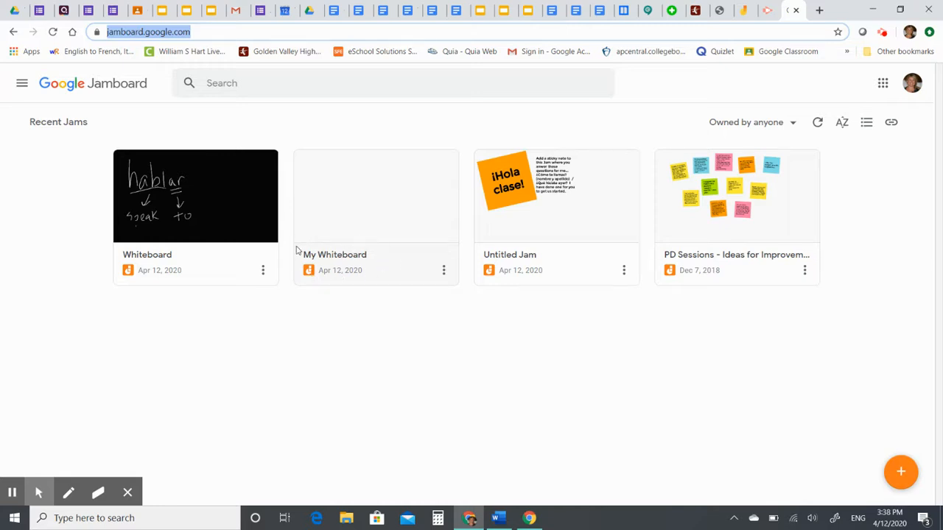
# Open the Untitled Jam showing the orange ¡Hola clase! note and begin renaming it
pyautogui.click(577, 215)
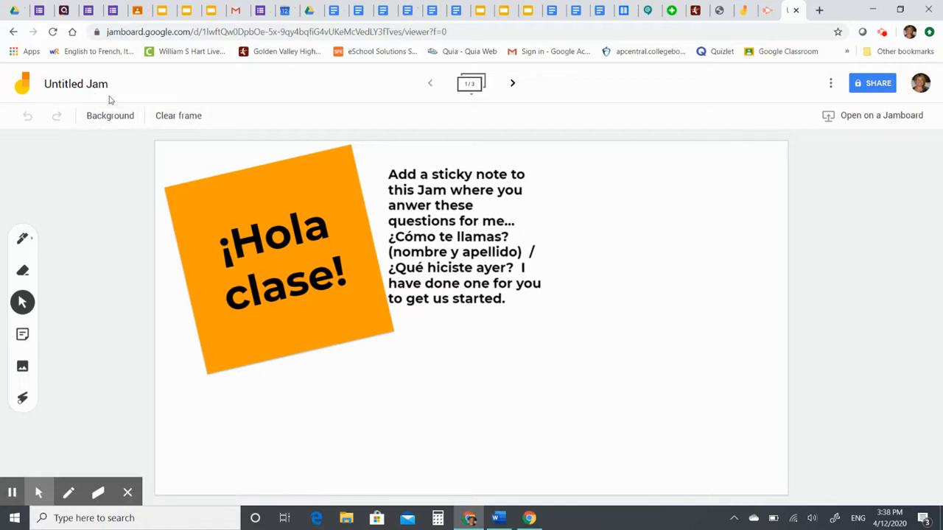
pyautogui.click(89, 85)
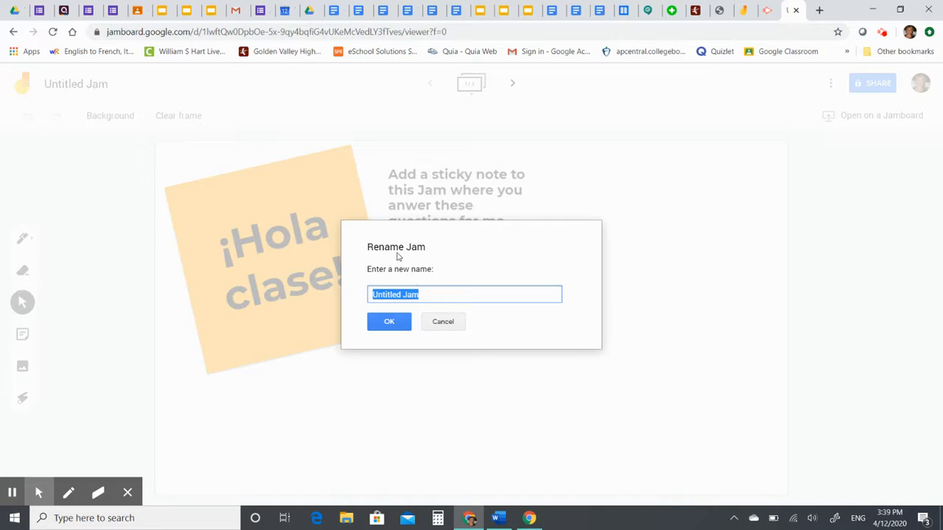
# Enter 'Spanish 2-4/12/20 Past Tense Practice' as the jam name and confirm it
pyautogui.write('Spanish 2-4/12/20 Past T')
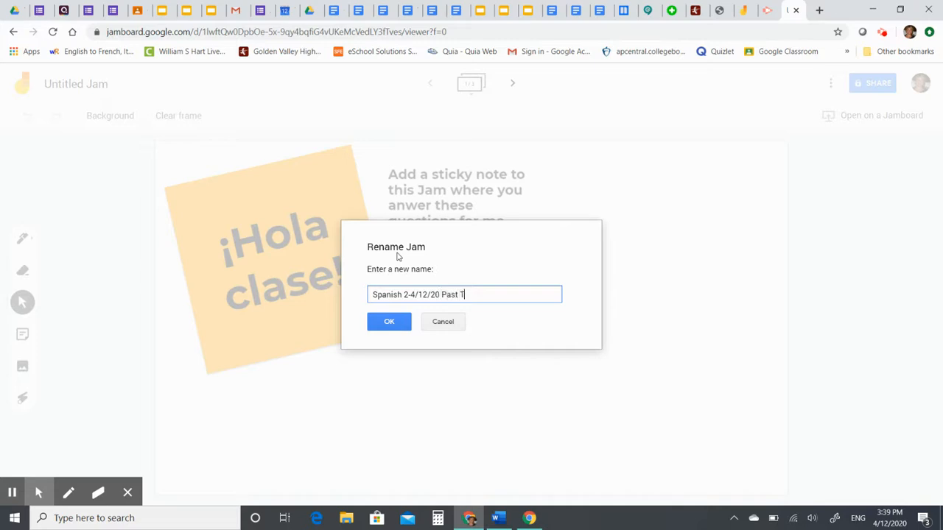
pyautogui.write('ense Practice')
pyautogui.click(377, 321)
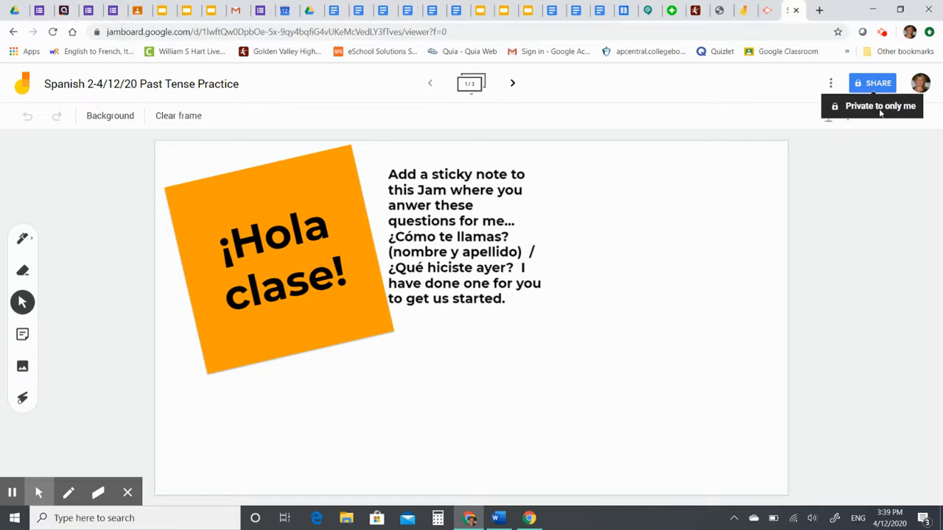
pyautogui.click(875, 84)
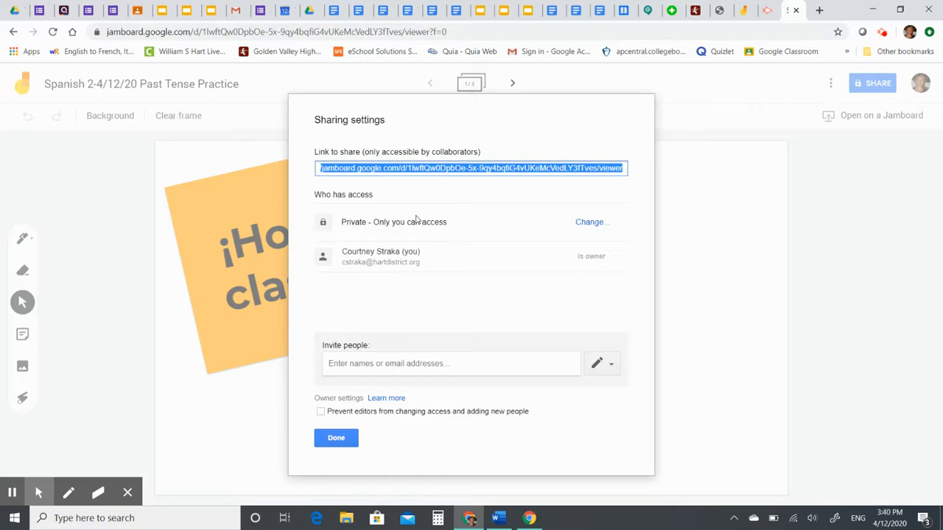
pyautogui.click(412, 169)
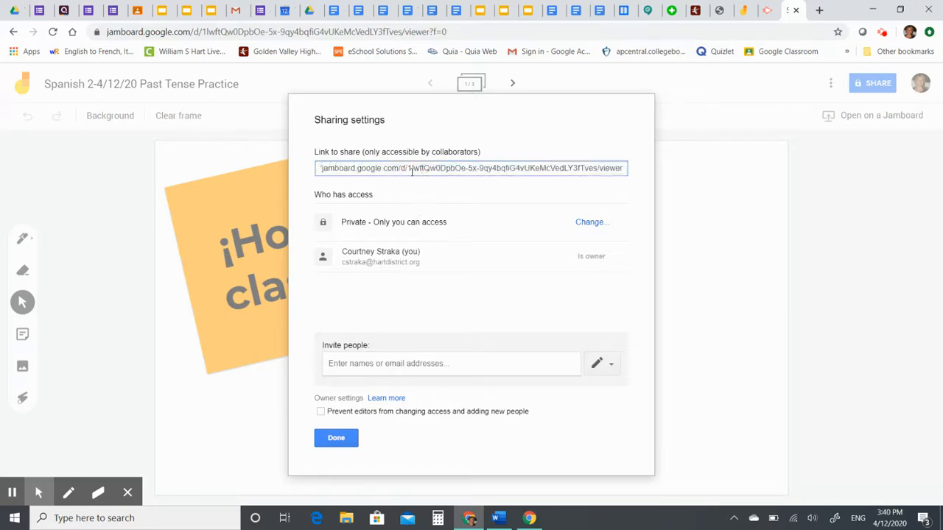
pyautogui.moveTo(312, 168); pyautogui.dragTo(660, 170)
pyautogui.click(627, 168)
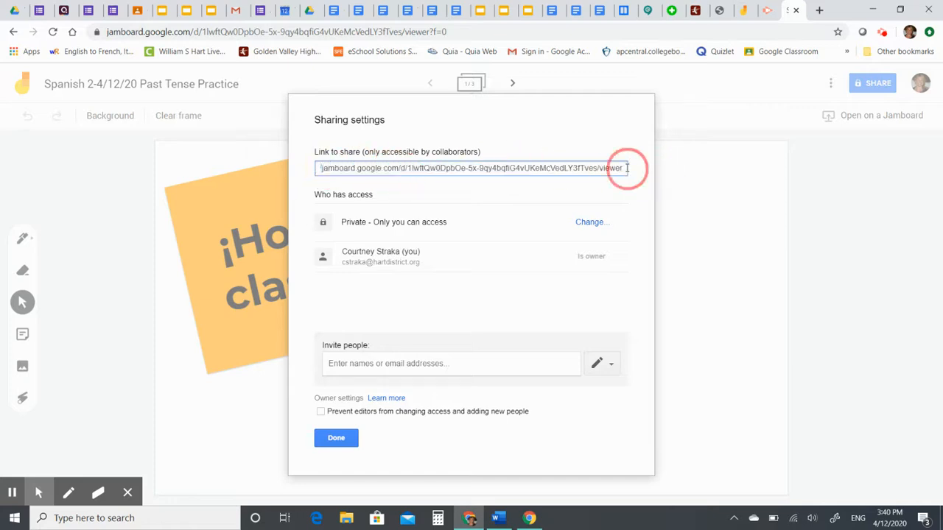
pyautogui.tripleClick(627, 168)
pyautogui.rightClick(606, 169)
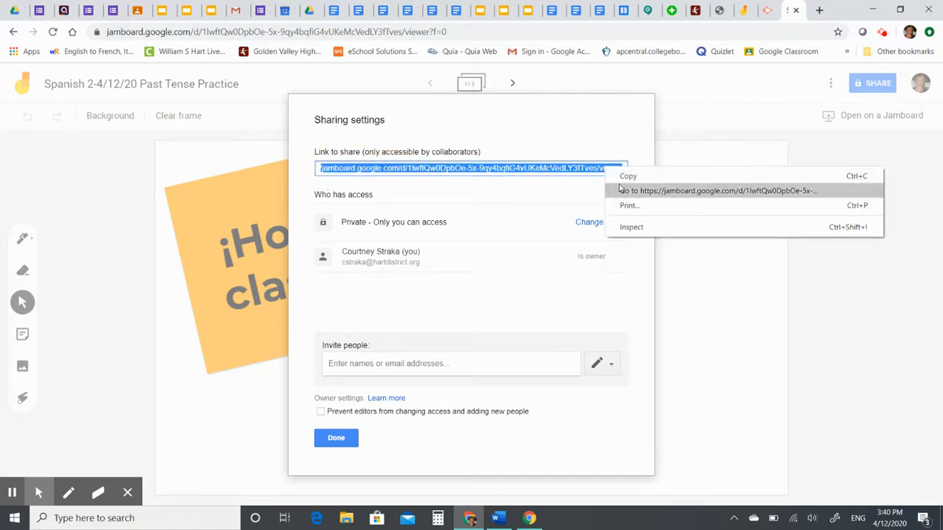
pyautogui.click(625, 177)
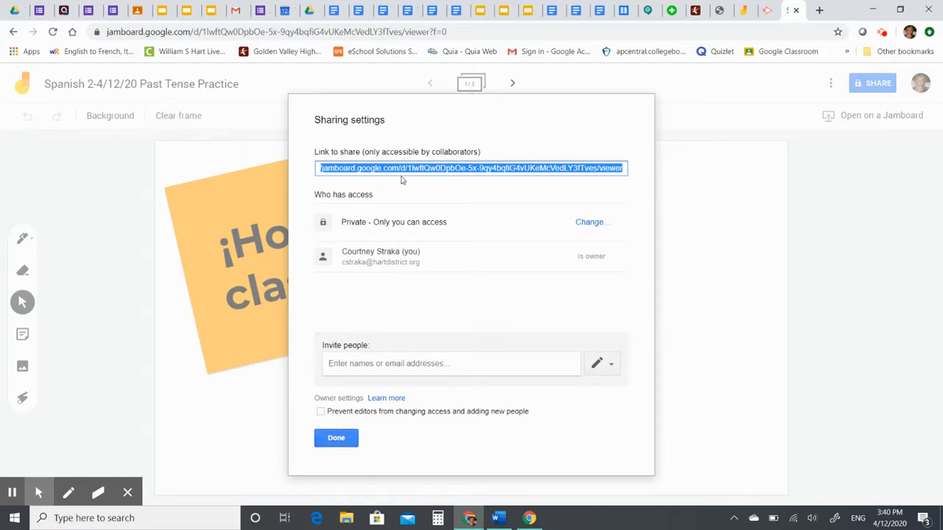
pyautogui.click(335, 439)
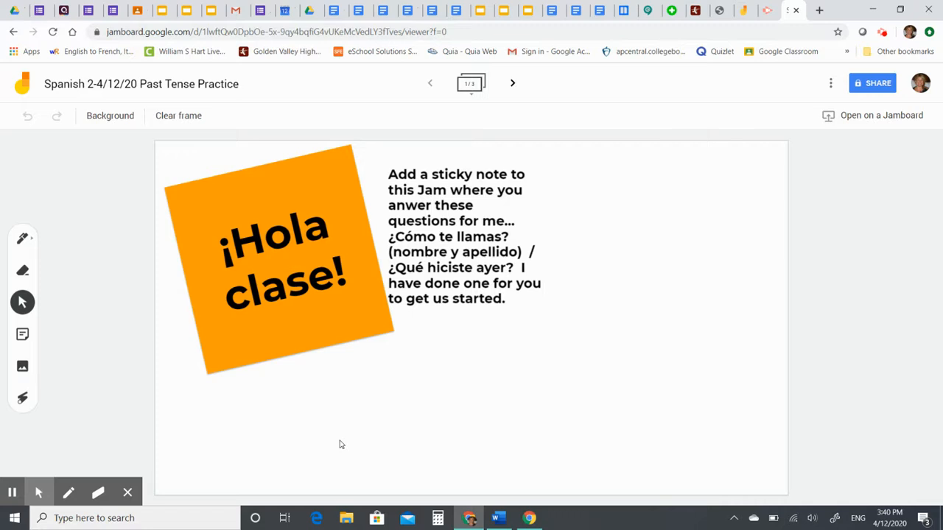
pyautogui.click(23, 335)
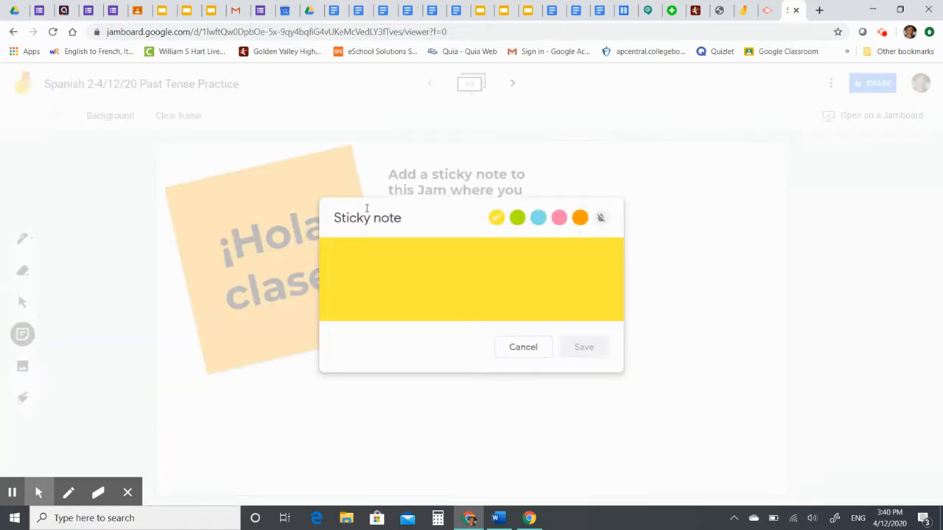
pyautogui.click(517, 217)
pyautogui.click(538, 217)
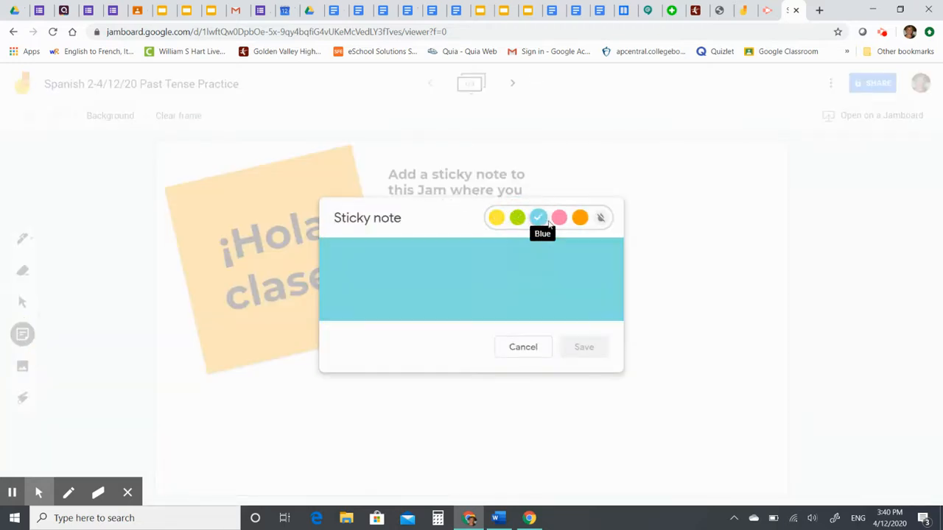
pyautogui.click(559, 217)
pyautogui.click(469, 236)
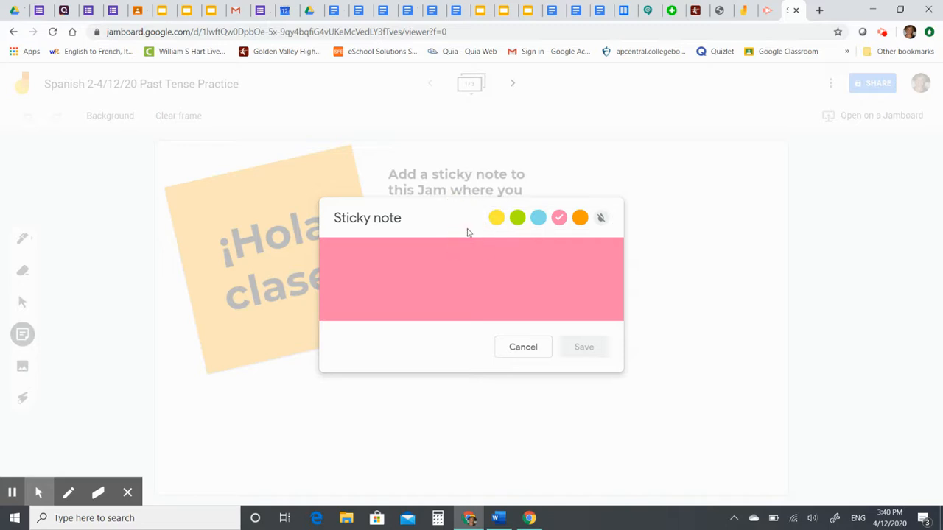
pyautogui.click(527, 349)
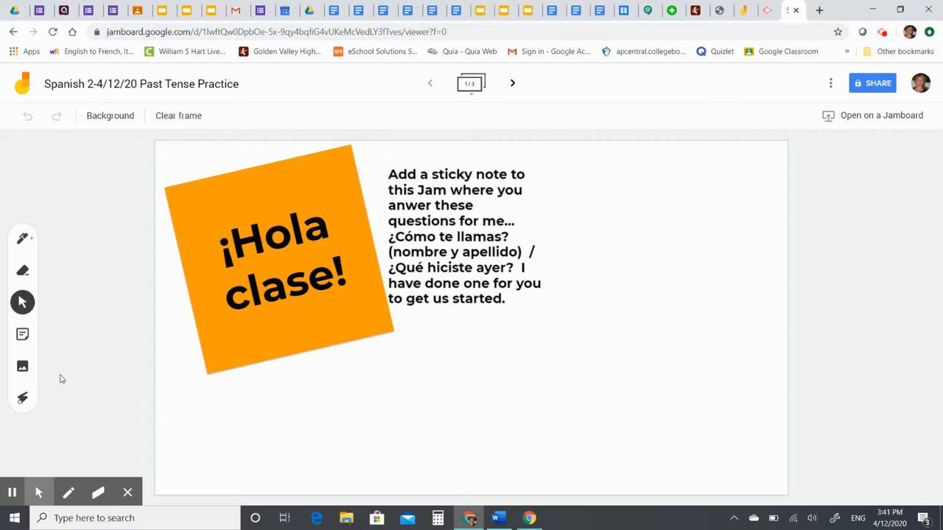
pyautogui.click(23, 336)
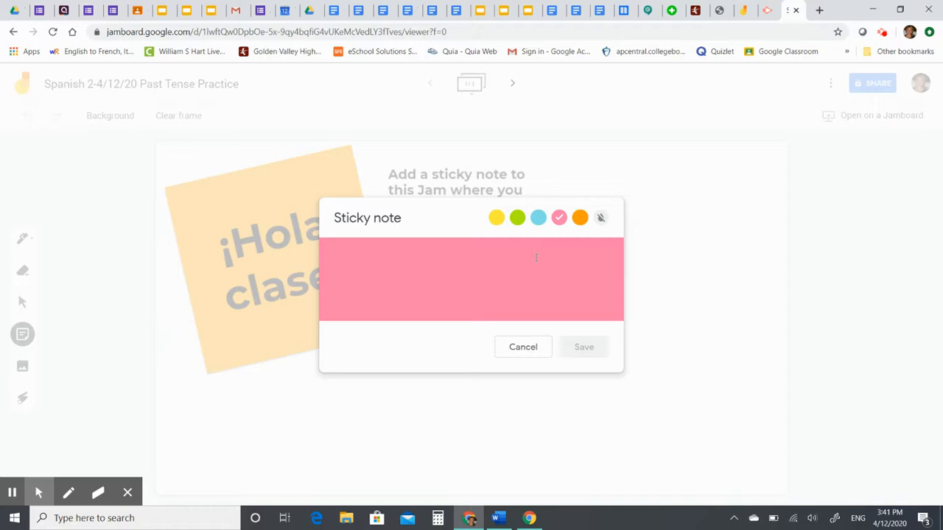
# Post a pink sticky note with the sample Spanish self-introduction answer, ending 'yo comí mucho ayer'
pyautogui.write('Hola!')
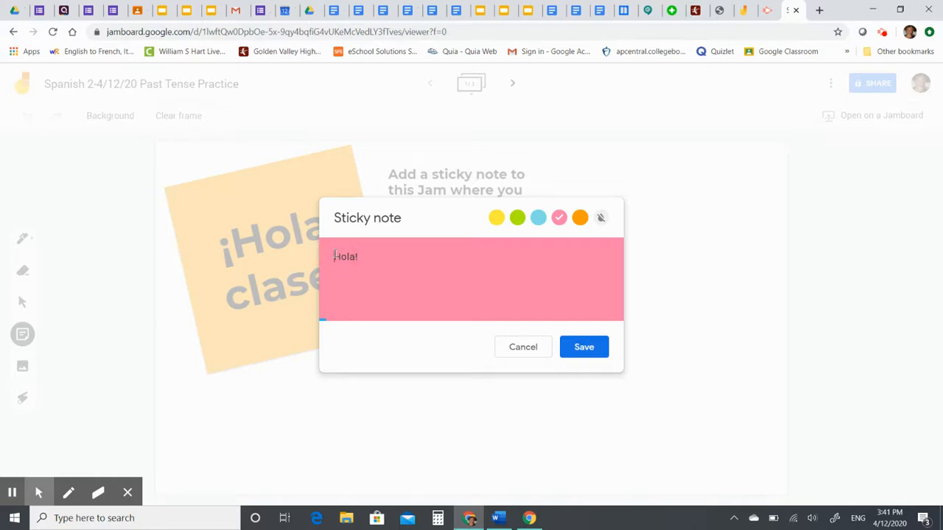
pyautogui.write('¡Hola!')
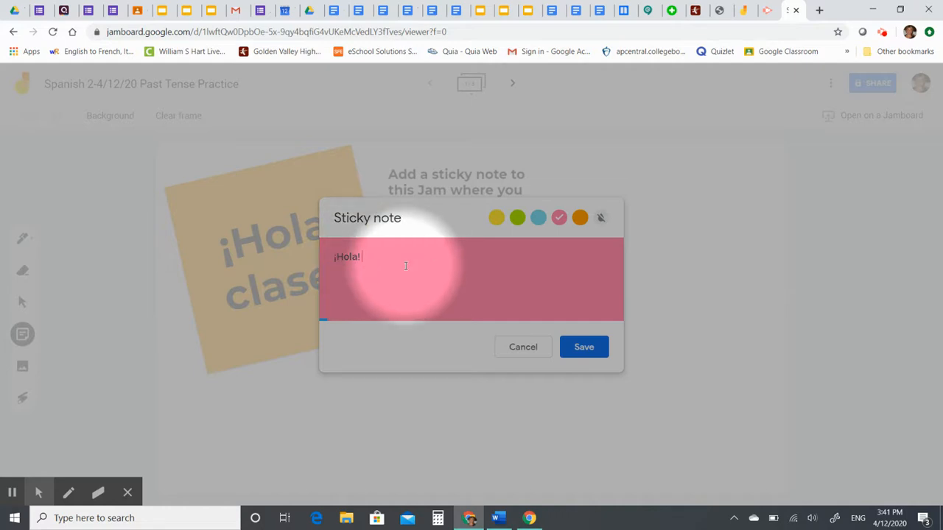
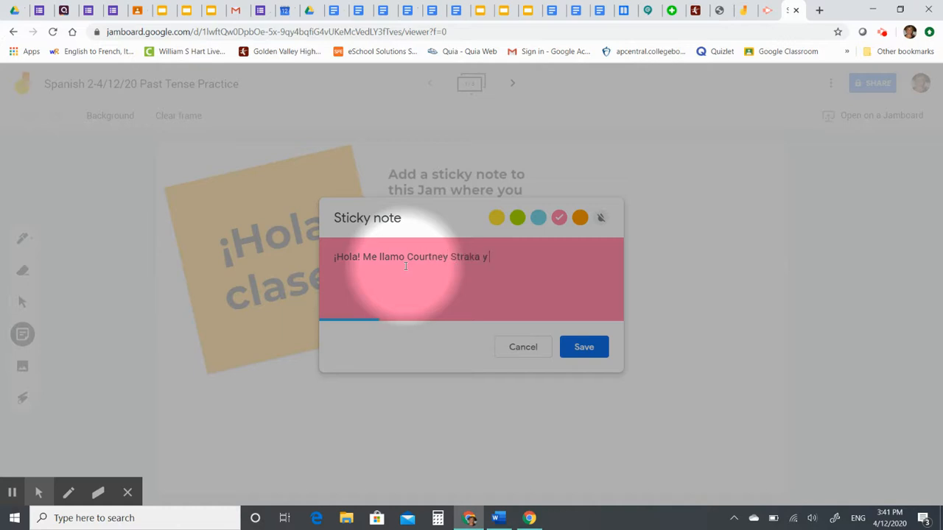
pyautogui.write('y yo comí mucho ayer.')
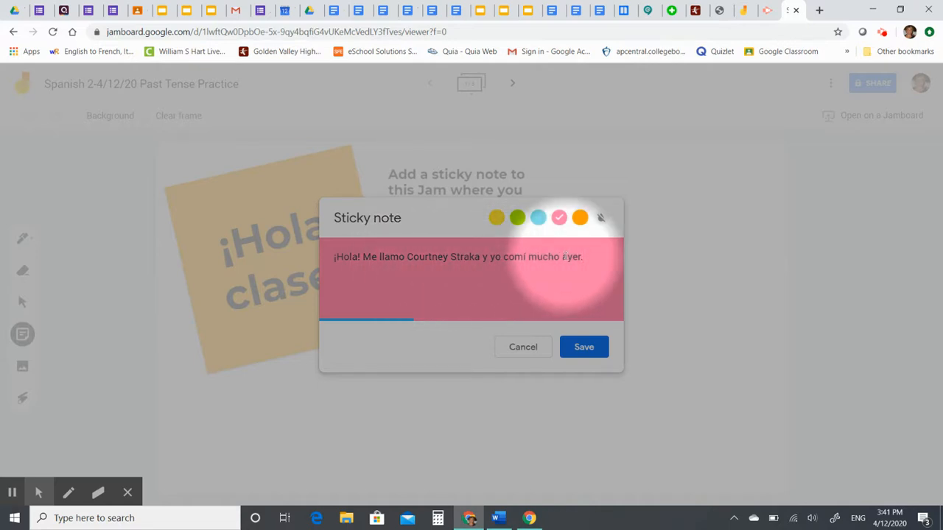
pyautogui.click(584, 347)
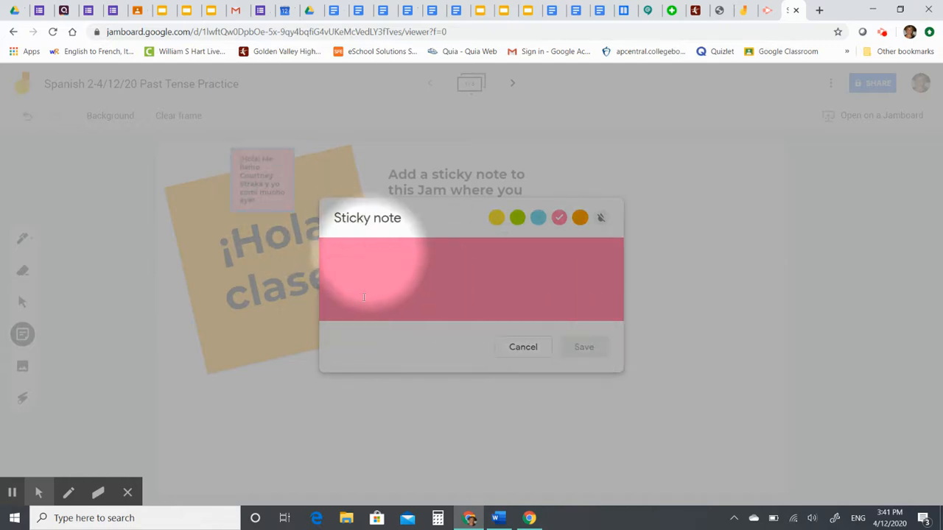
pyautogui.click(522, 347)
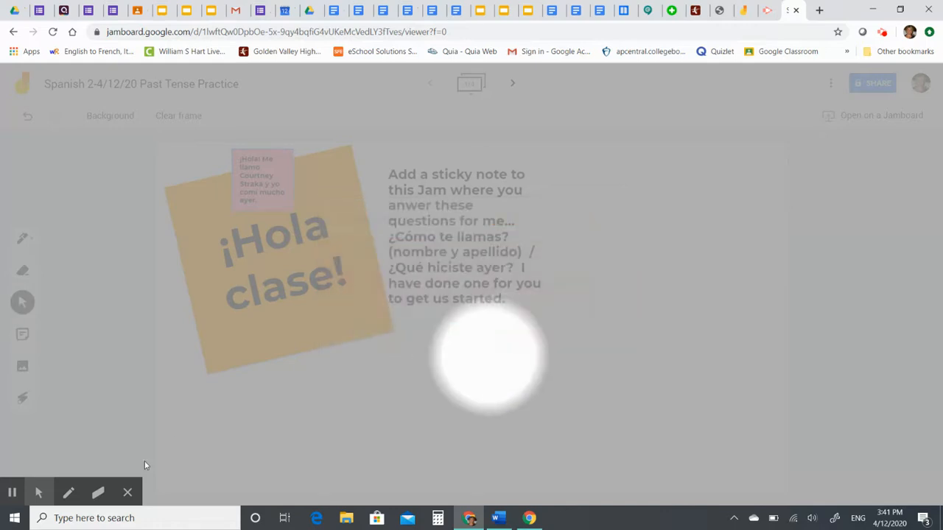
# Choose an option from the left toolbar's pop-out menu
pyautogui.moveTo(74, 472)
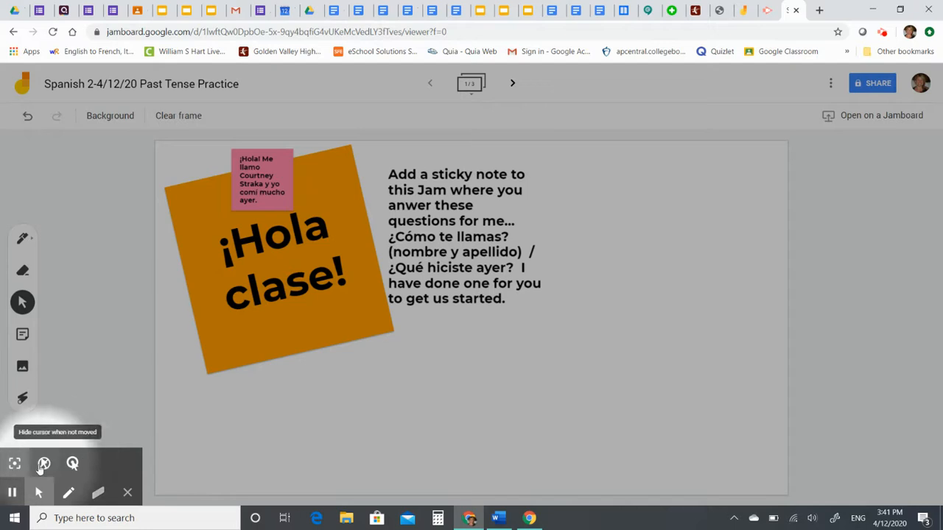
pyautogui.click(15, 463)
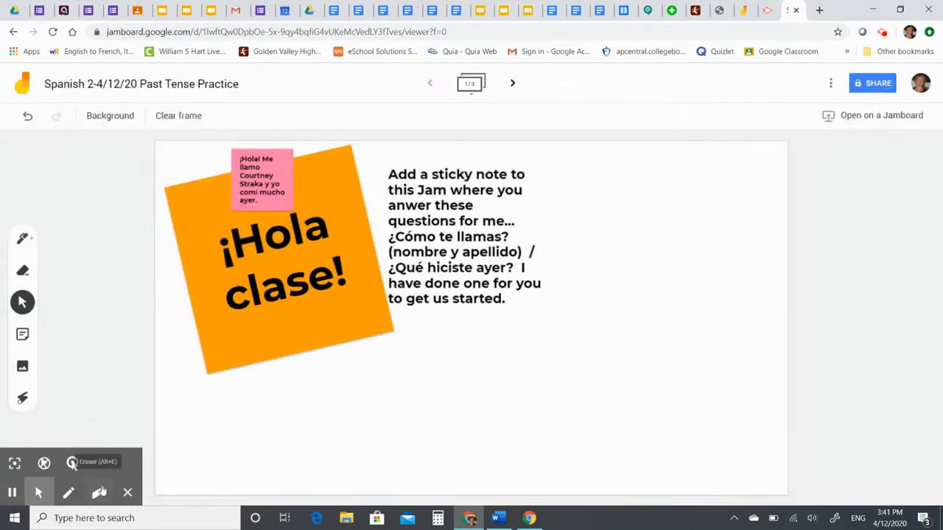
pyautogui.click(127, 492)
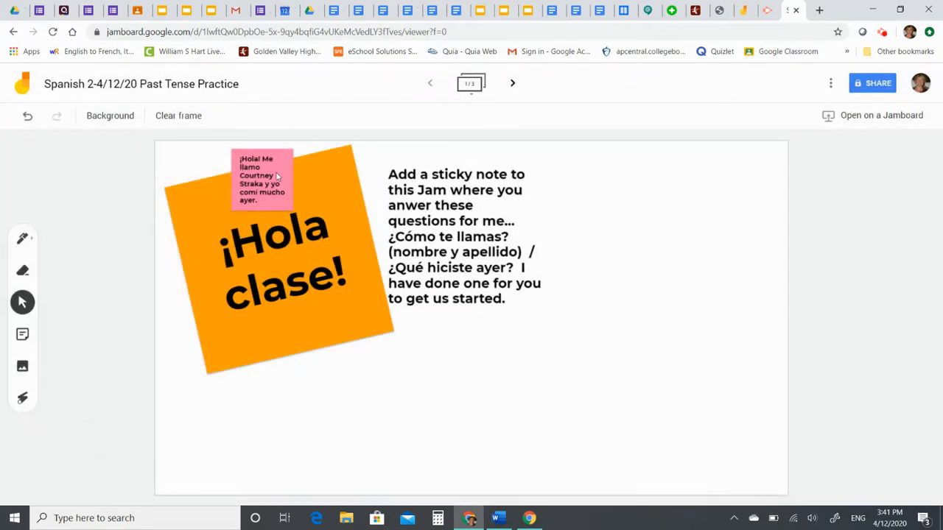
# Drag the pink answer note right of the instructions and enlarge it by its corner handle
pyautogui.moveTo(274, 177); pyautogui.dragTo(602, 175)
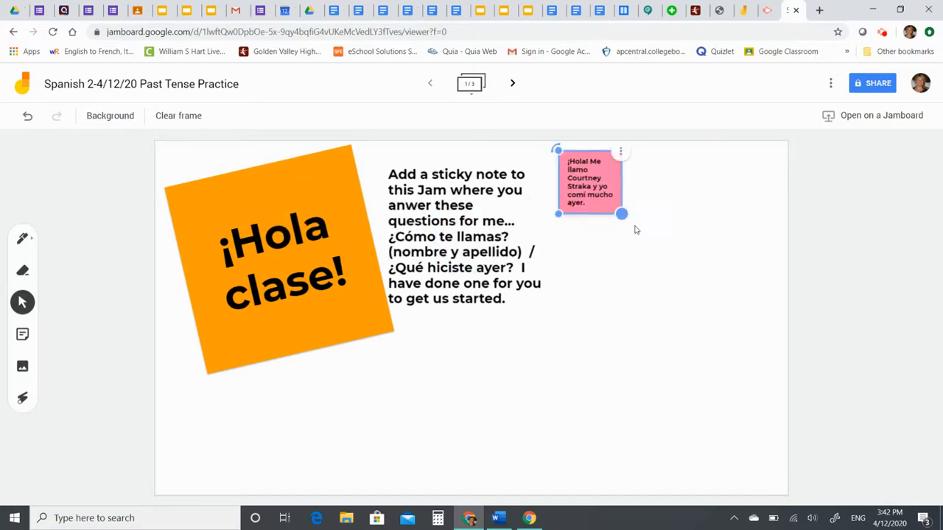
pyautogui.moveTo(623, 214); pyautogui.dragTo(658, 251)
pyautogui.moveTo(558, 150); pyautogui.dragTo(592, 182)
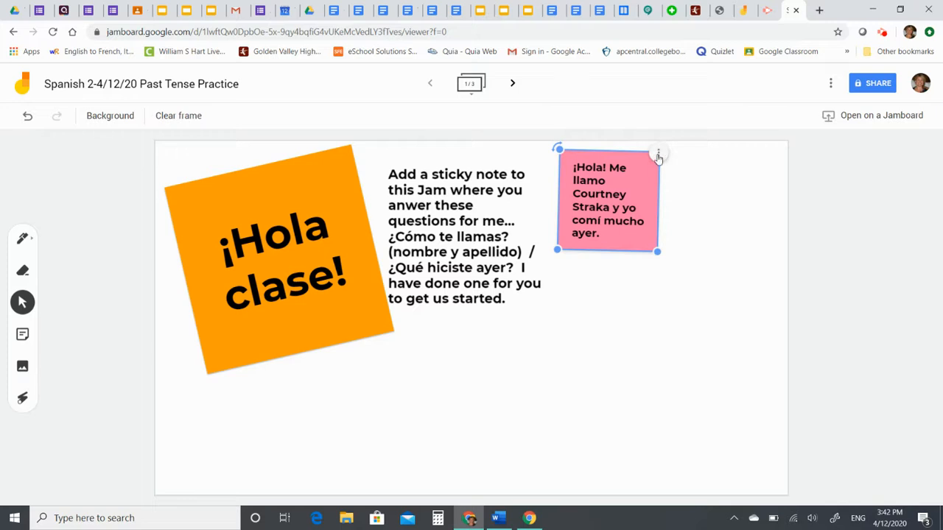
pyautogui.click(659, 154)
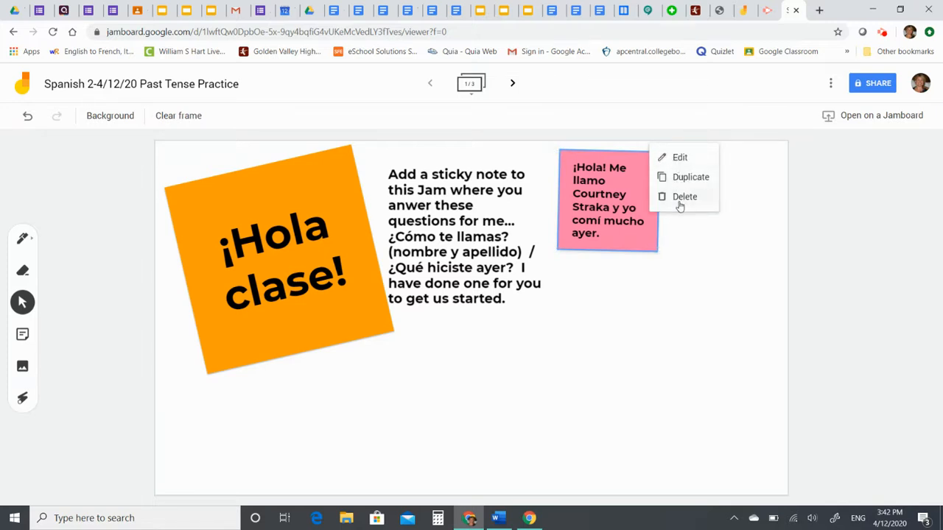
pyautogui.click(703, 289)
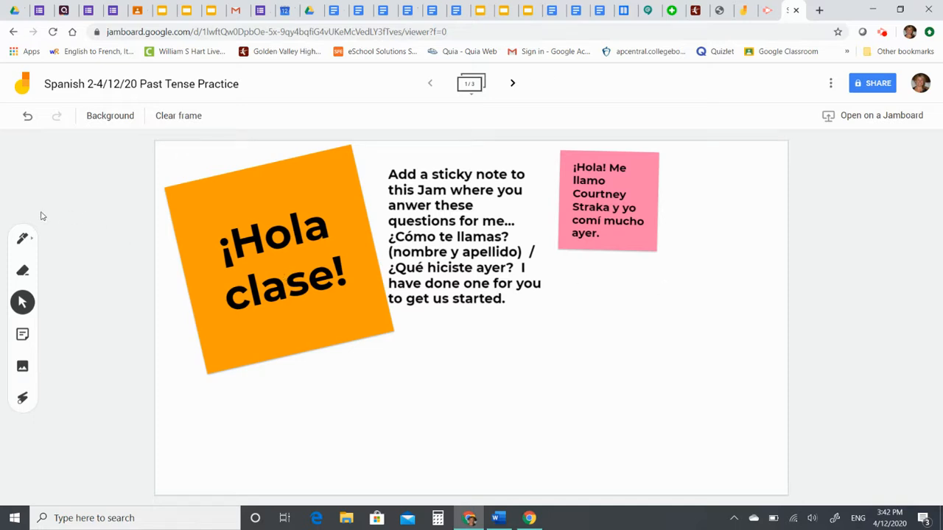
# Try the dotted, lined and square-grid frame backgrounds
pyautogui.click(111, 123)
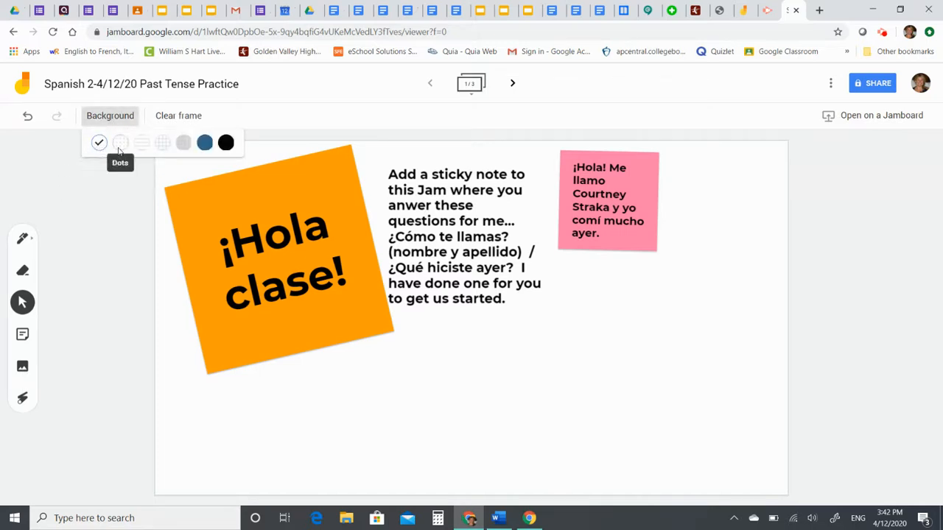
pyautogui.click(120, 151)
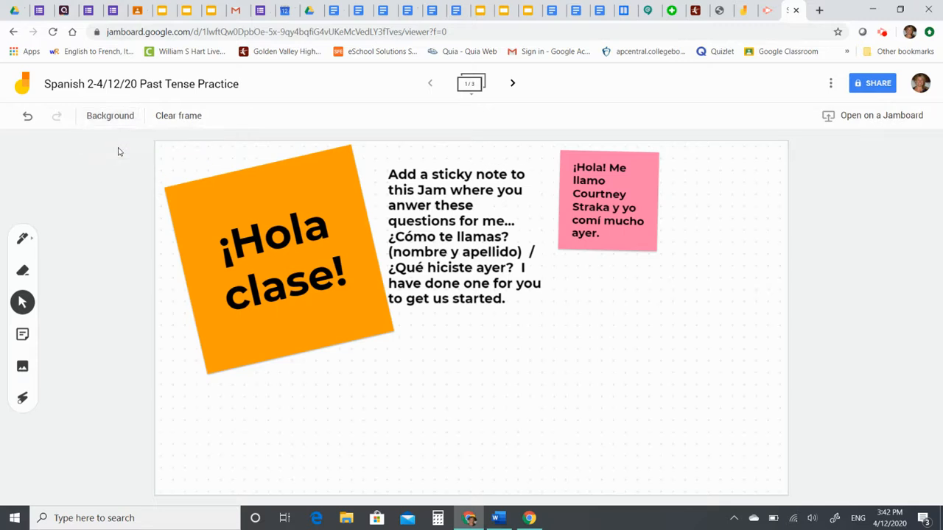
pyautogui.click(108, 122)
pyautogui.click(140, 144)
pyautogui.click(133, 120)
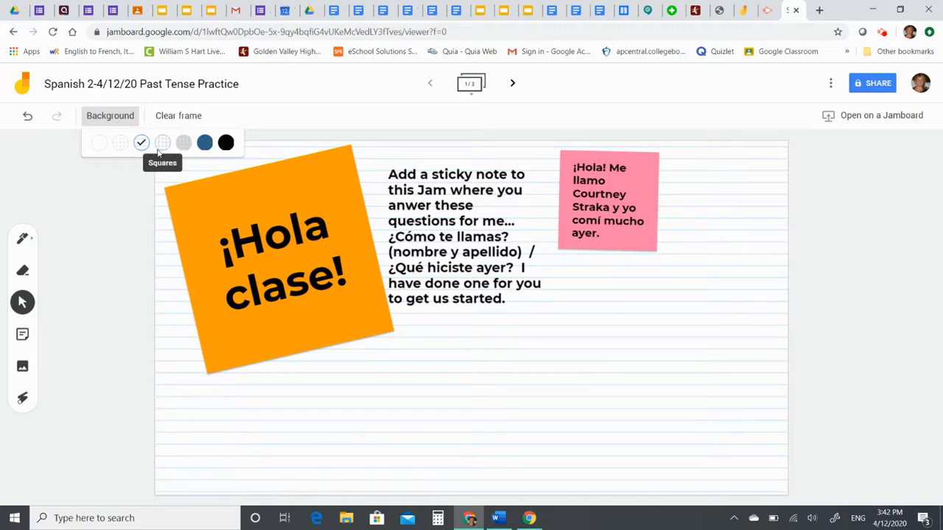
pyautogui.click(164, 144)
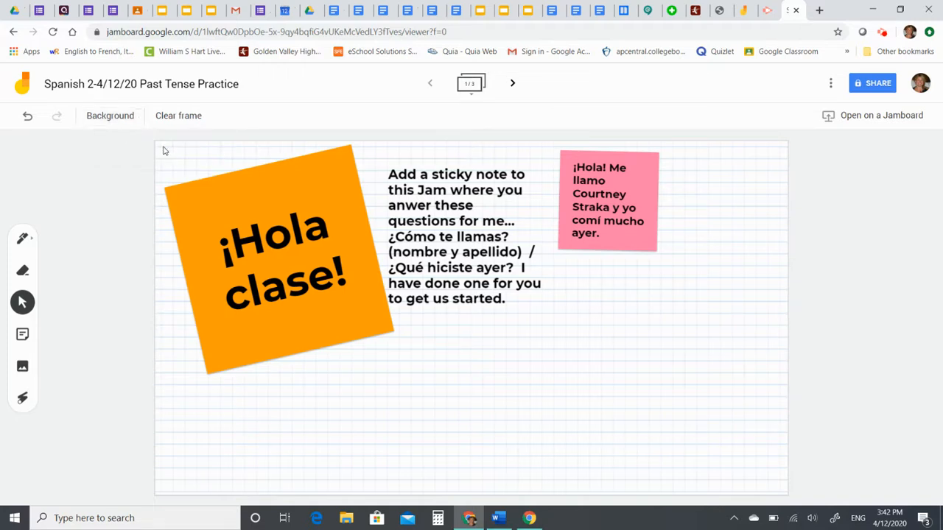
# Try grey and blue backgrounds, settle on solid black, and select the hidden instructions text
pyautogui.click(103, 118)
pyautogui.click(190, 146)
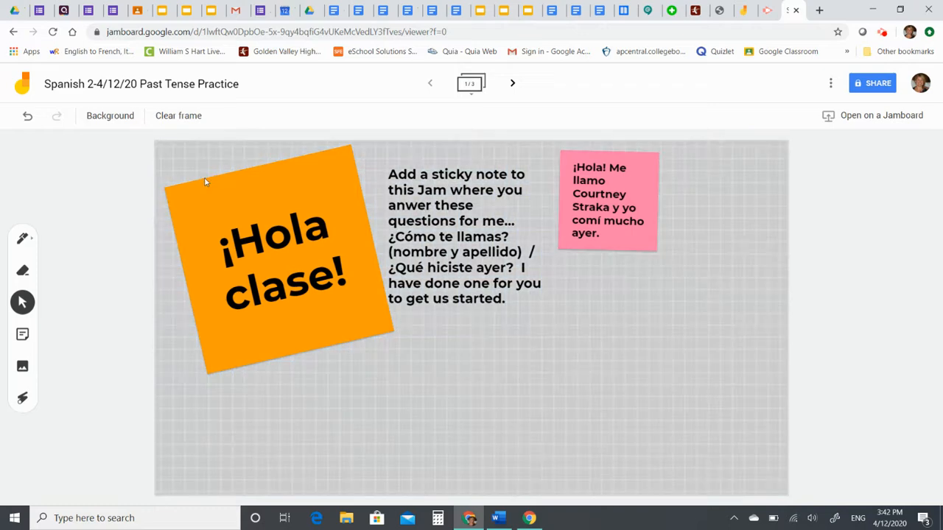
pyautogui.click(106, 118)
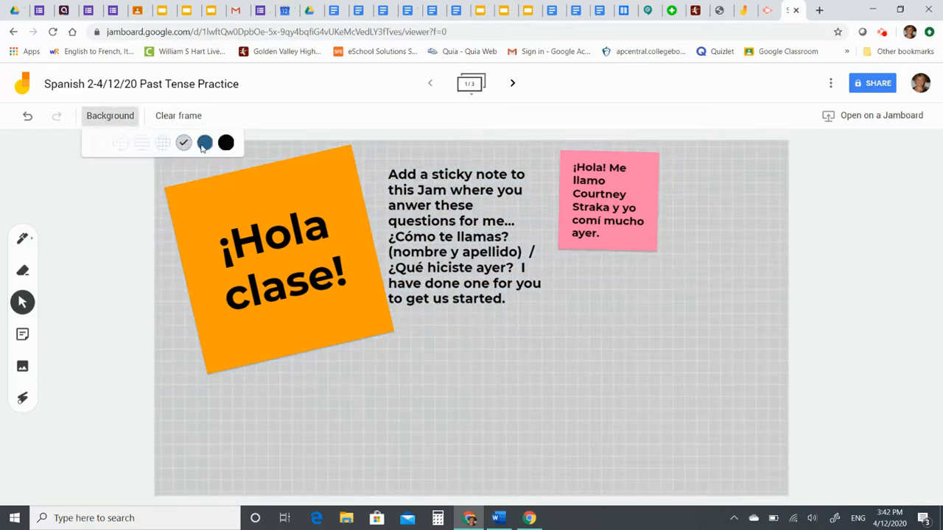
pyautogui.click(204, 143)
pyautogui.click(124, 118)
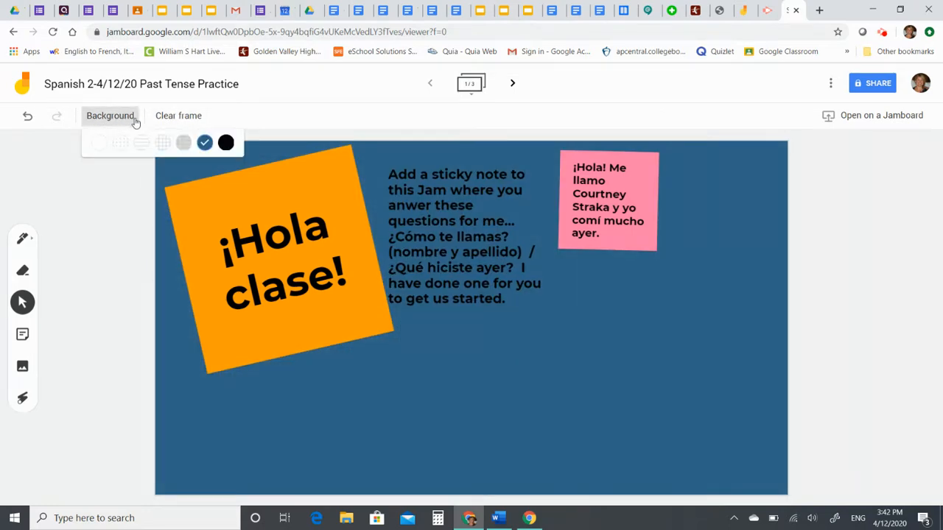
pyautogui.click(226, 143)
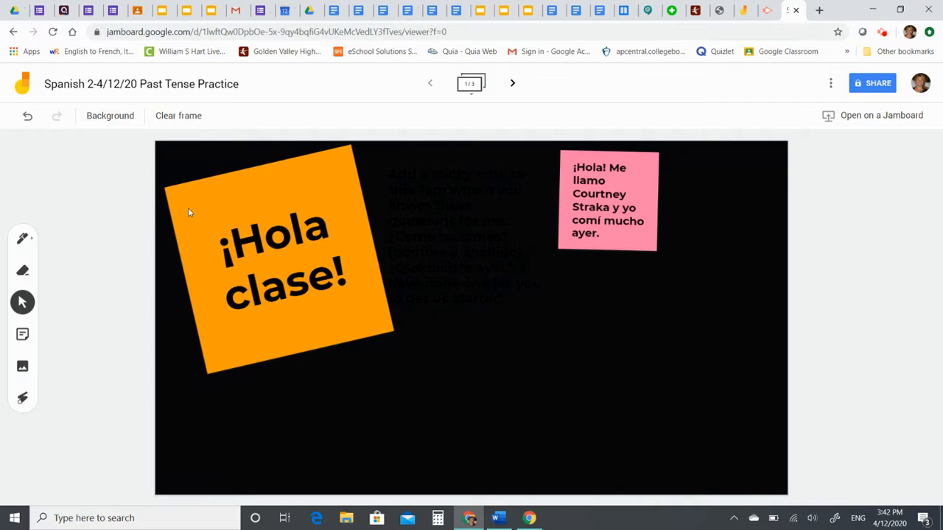
pyautogui.click(409, 204)
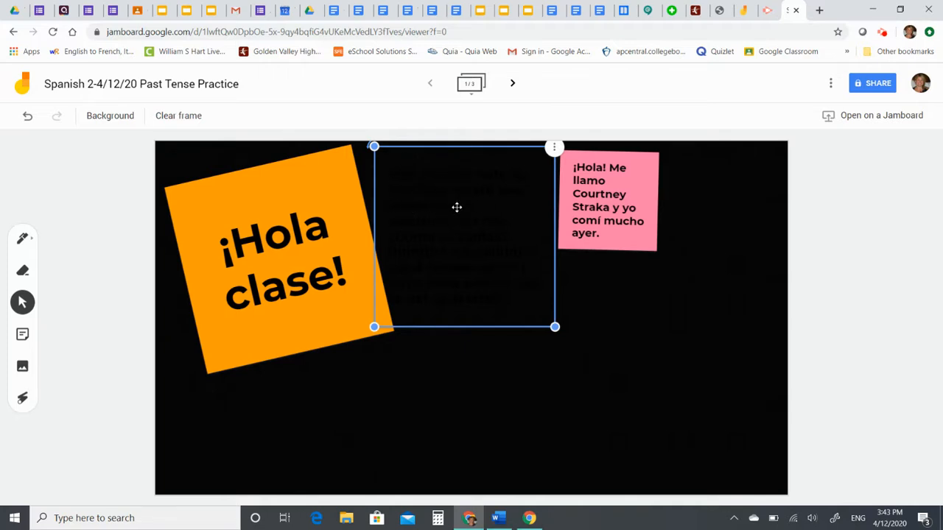
# Convert the instructions text box into a blue sticky note through its options menu
pyautogui.click(554, 148)
pyautogui.click(558, 155)
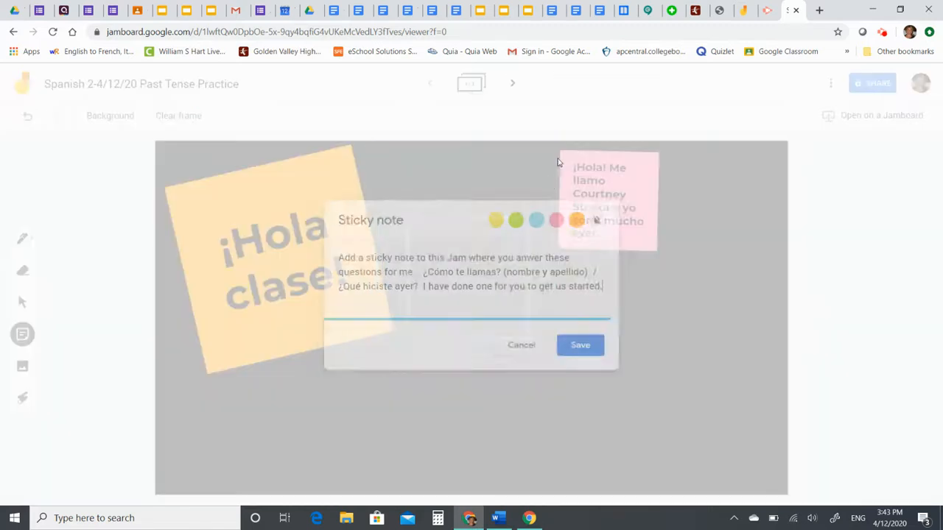
pyautogui.click(537, 221)
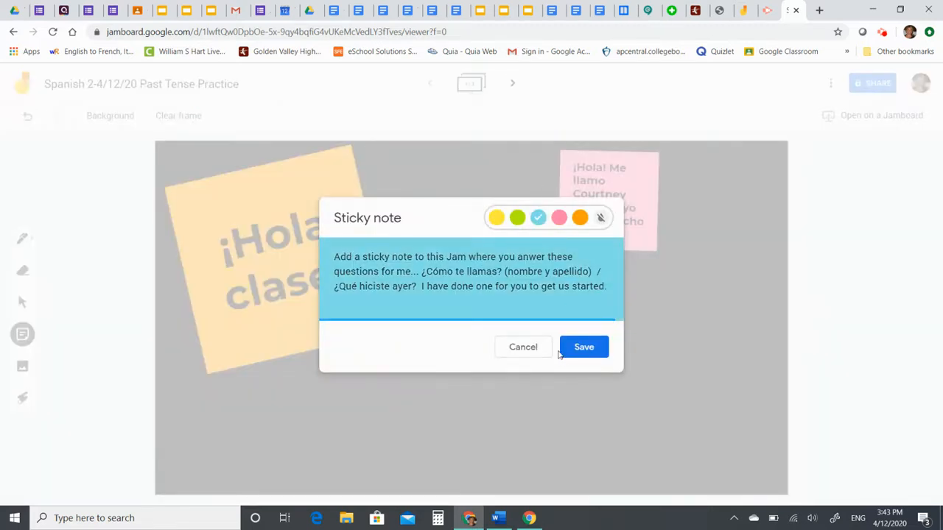
pyautogui.click(583, 347)
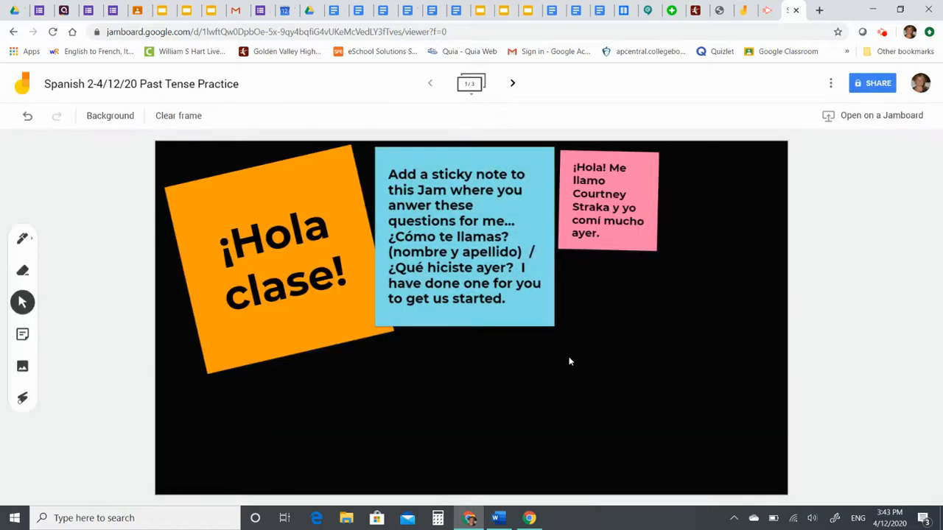
pyautogui.click(23, 273)
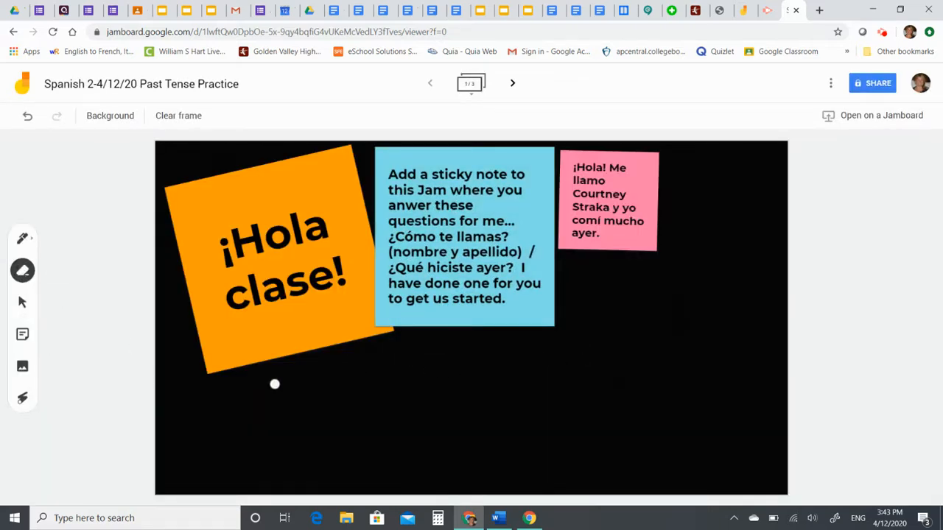